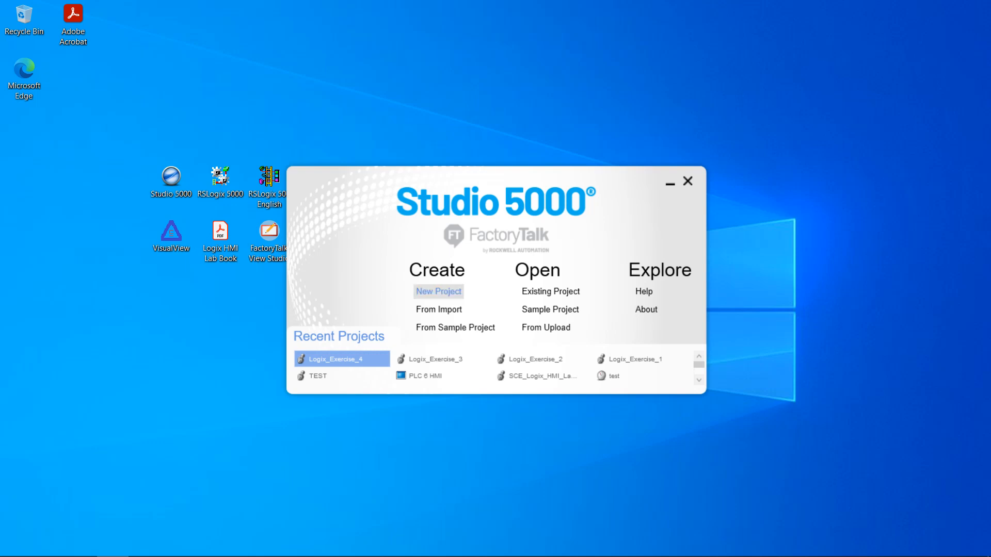
- Start a new Logix project for the 1769-L24ER-QBFC1B CompactLogix 5370 controller
{"action": "left_click", "coordinate": [439, 291]}
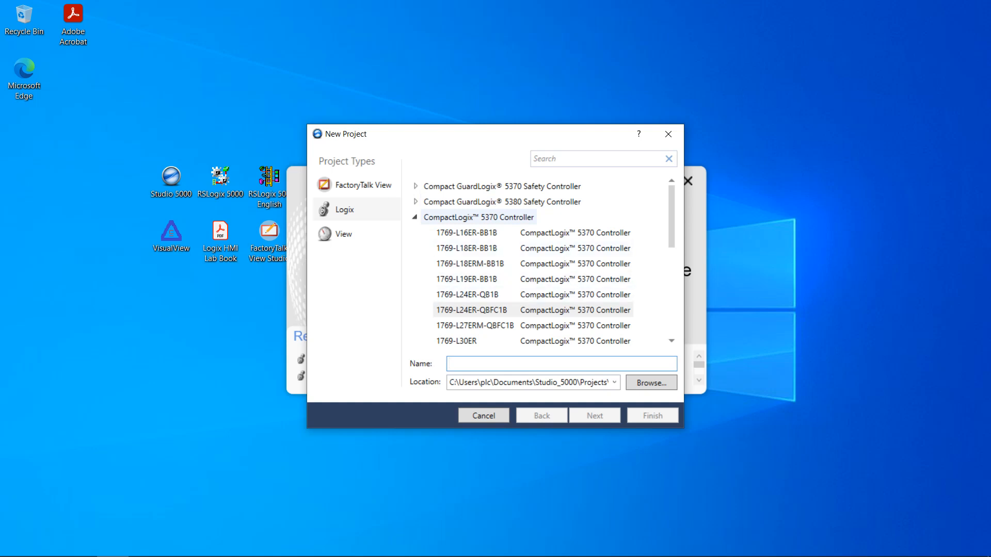
{"action": "left_click", "coordinate": [471, 309]}
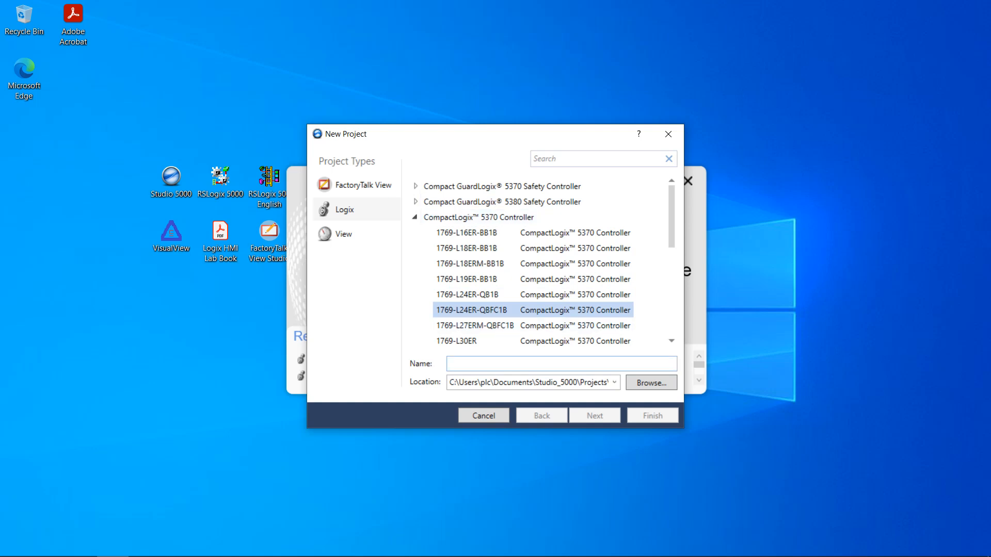
{"action": "left_click", "coordinate": [561, 364]}
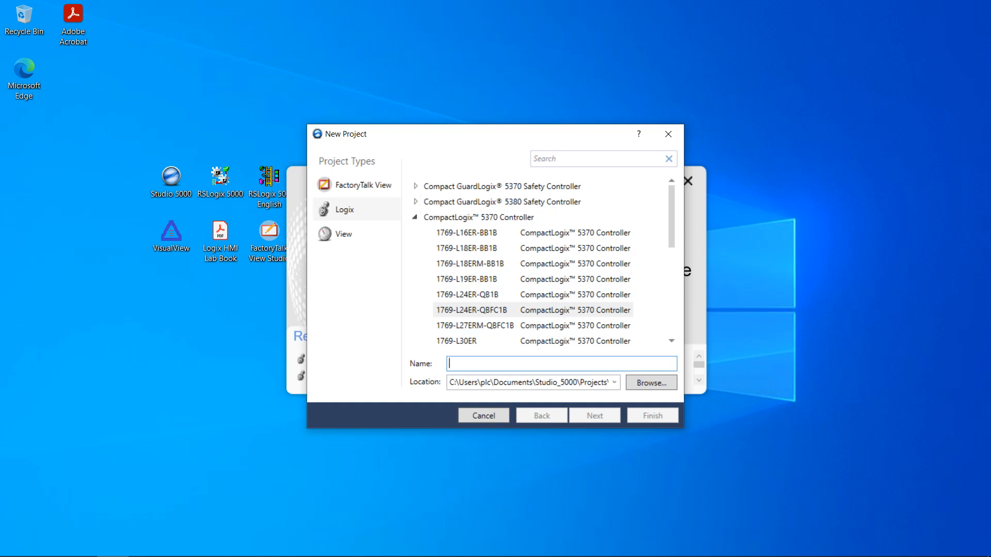
- Set the project location to the Recordings folder under Studio_5000\Projects
{"action": "key", "text": "Tab"}
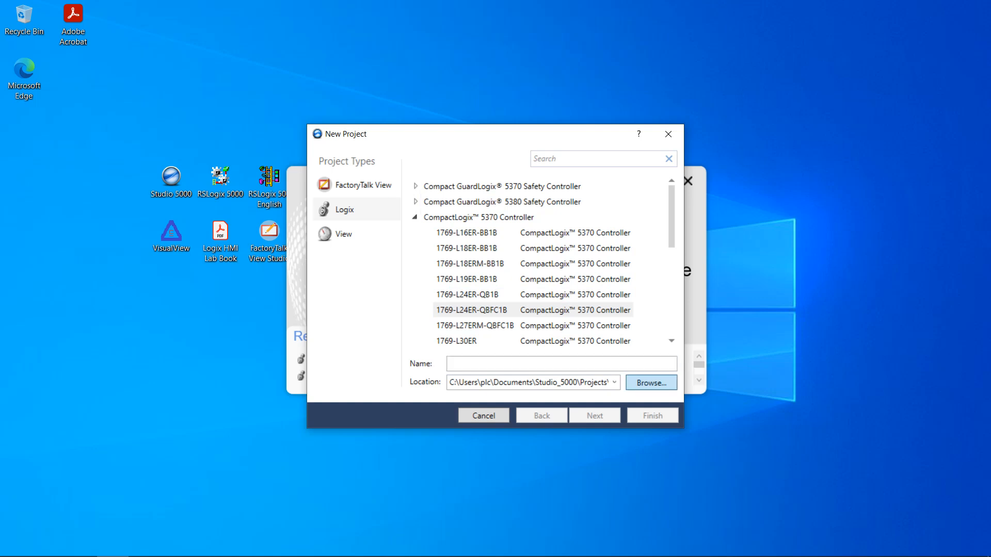
{"action": "key", "text": "Return"}
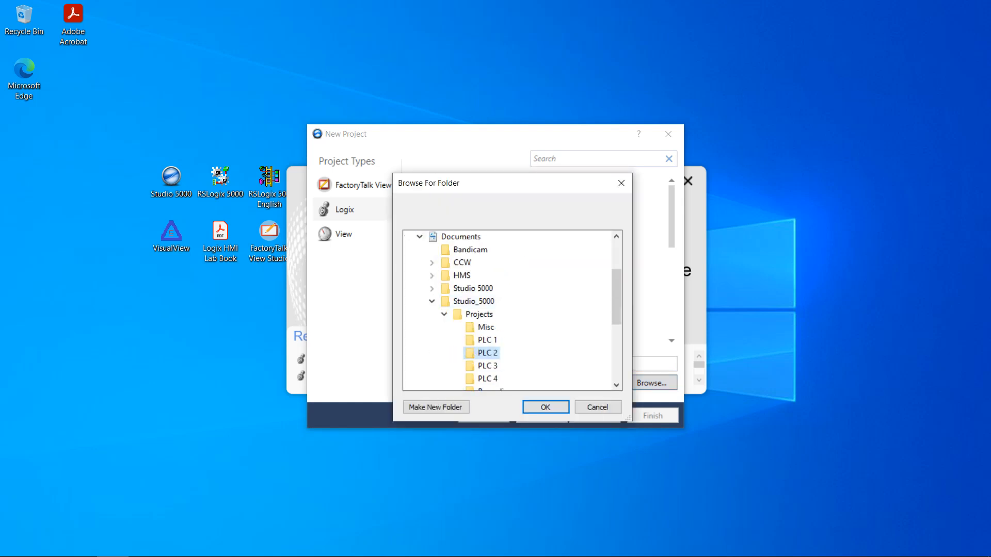
{"action": "left_click", "coordinate": [432, 300]}
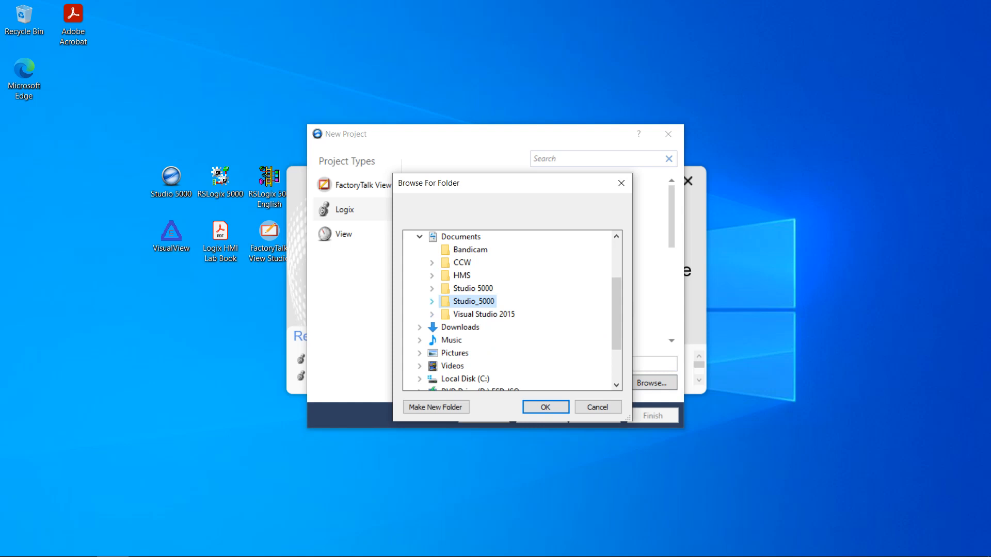
{"action": "left_click", "coordinate": [431, 300]}
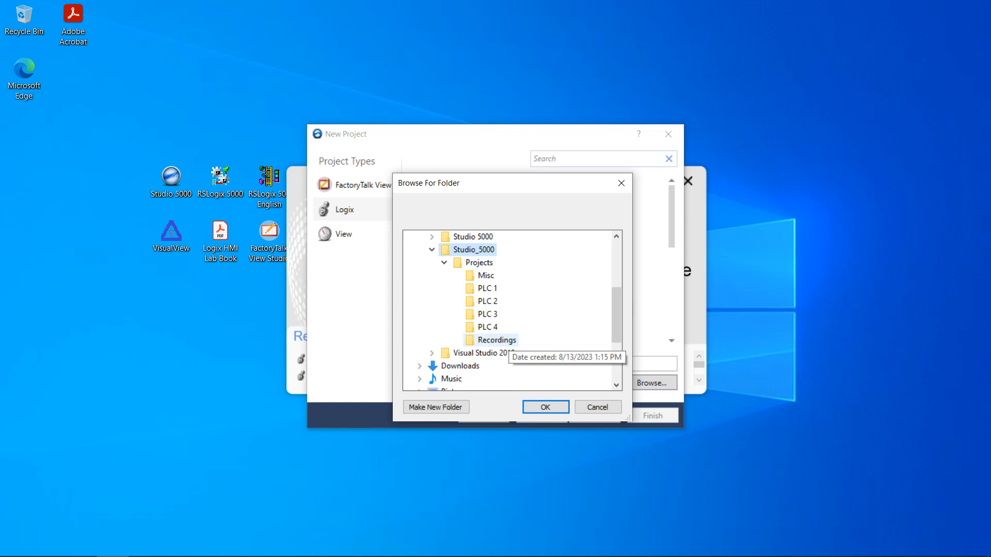
{"action": "left_click", "coordinate": [496, 339]}
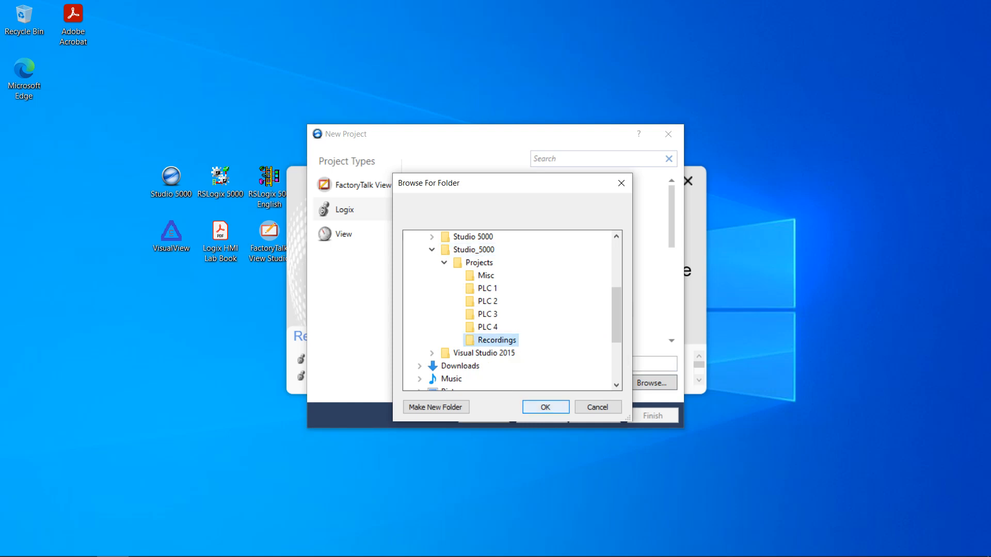
{"action": "left_click", "coordinate": [546, 407]}
- Name the new project Exercise_Lab_1 and continue to its revision and security settings
{"action": "left_click", "coordinate": [561, 364]}
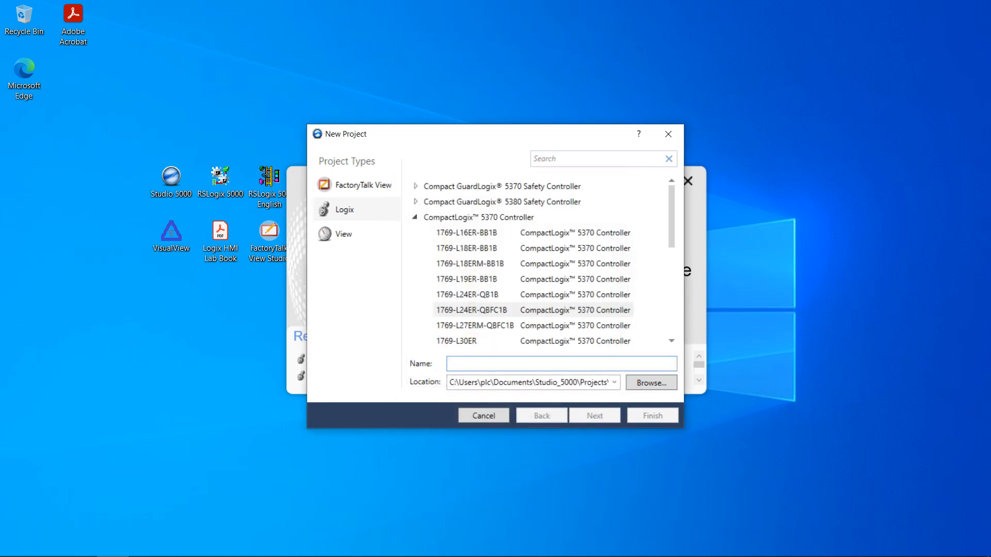
{"action": "type", "text": "E"}
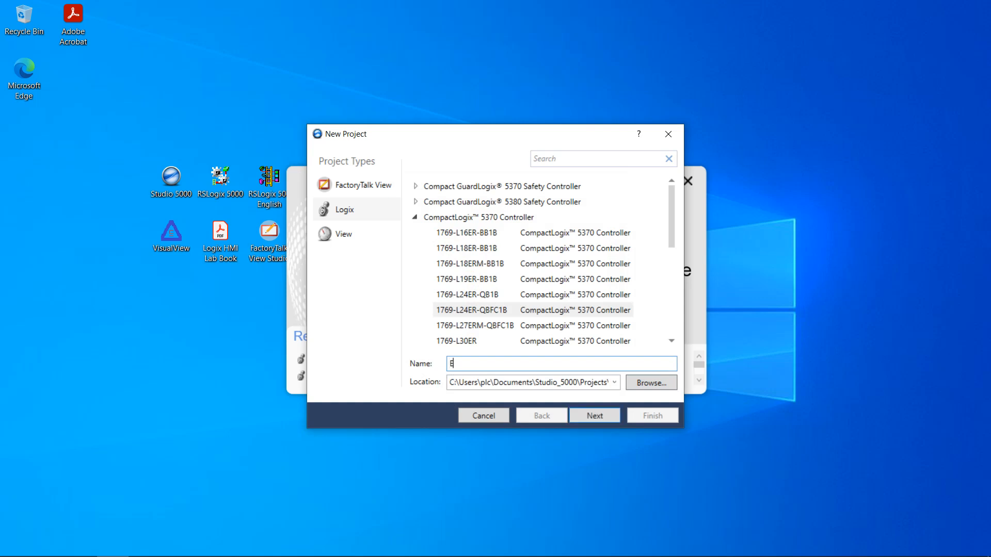
{"action": "type", "text": "xercise_Lab_1"}
{"action": "key", "text": "Return"}
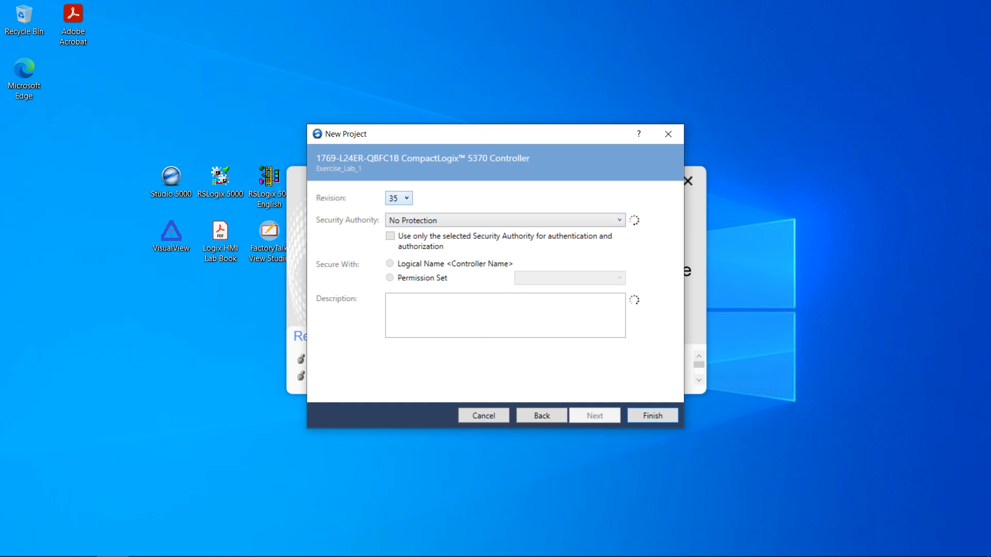
- Set the controller revision to 24 and create the project
{"action": "key", "text": "alt+Down"}
{"action": "key", "text": "Up"}
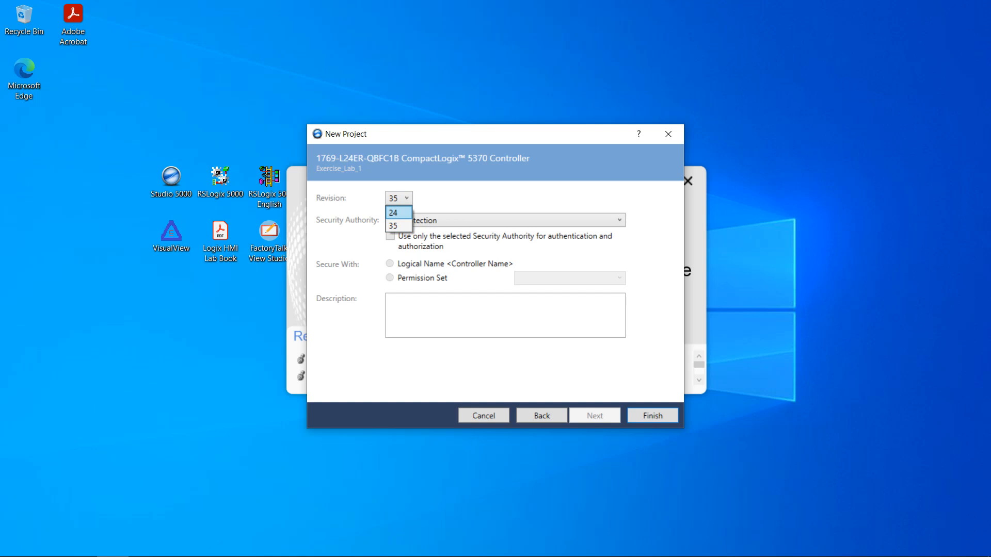
{"action": "key", "text": "Return"}
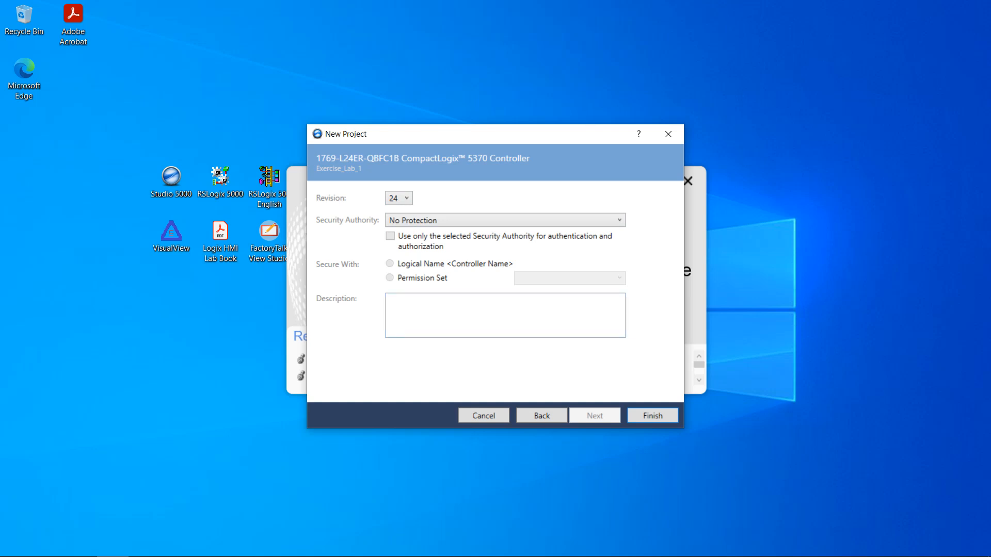
{"action": "key", "text": "Return"}
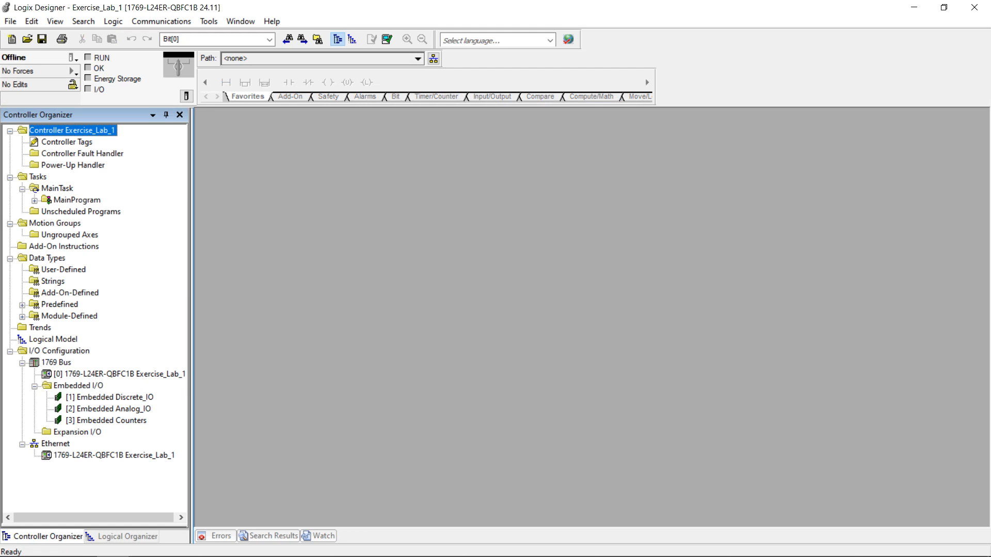
- Collapse the whole controller tree and expand only I/O Configuration down to the Embedded I/O modules, widening the organizer to fit
{"action": "right_click", "coordinate": [108, 180]}
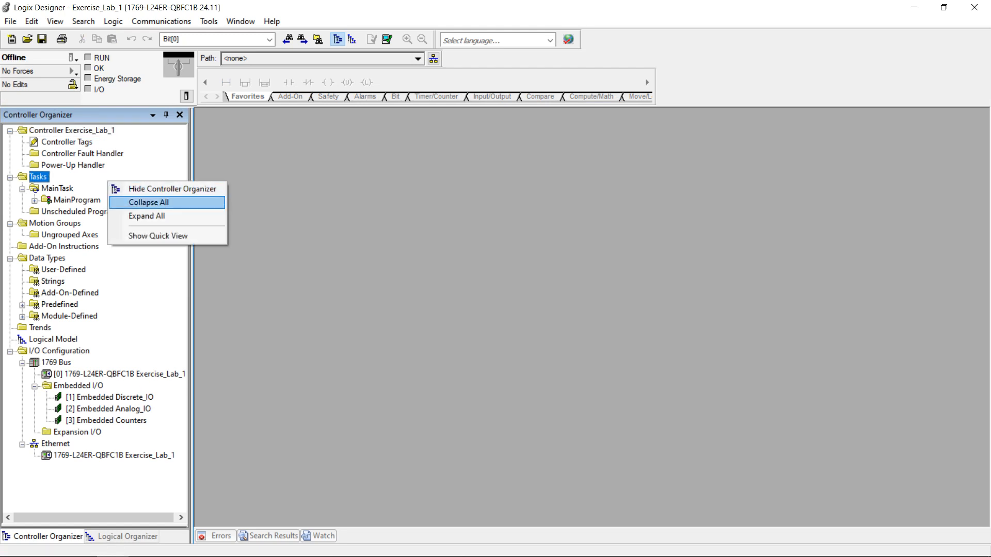
{"action": "left_click", "coordinate": [148, 202]}
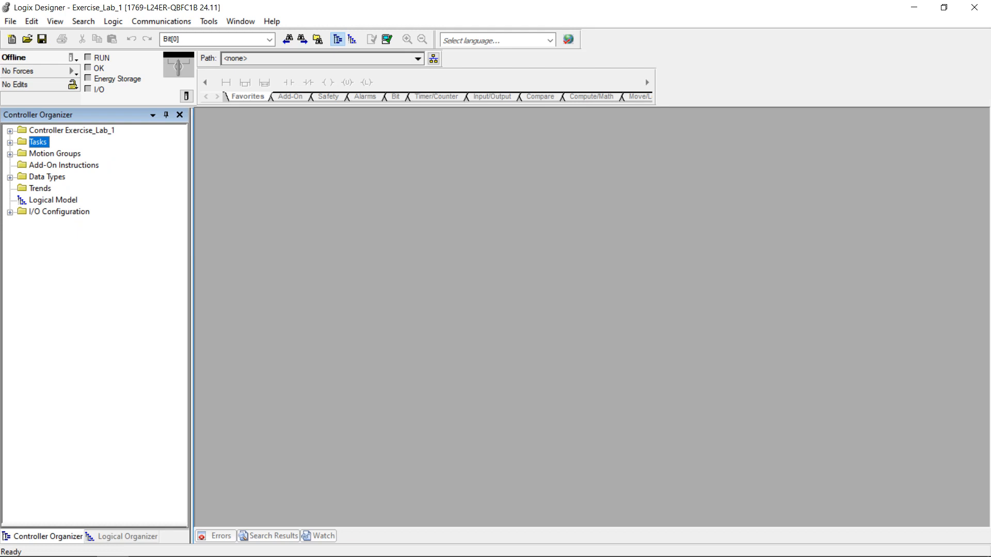
{"action": "left_click", "coordinate": [10, 212]}
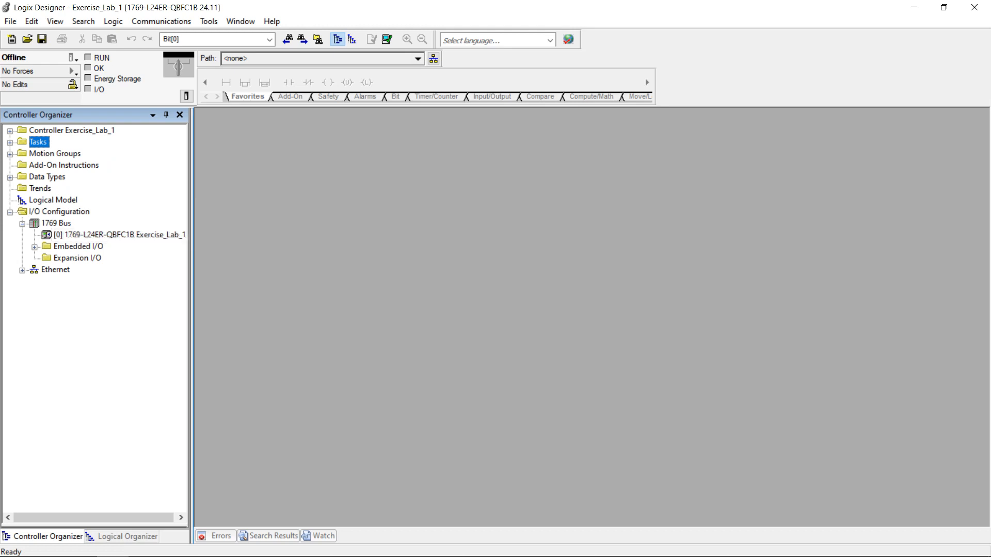
{"action": "left_click_drag", "start_coordinate": [189, 310], "coordinate": [202, 309]}
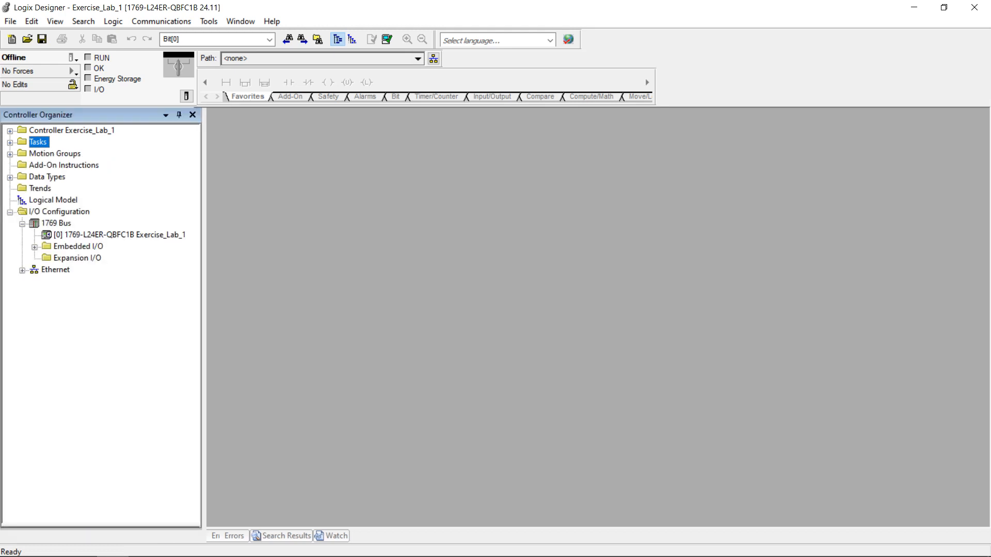
{"action": "left_click", "coordinate": [118, 235]}
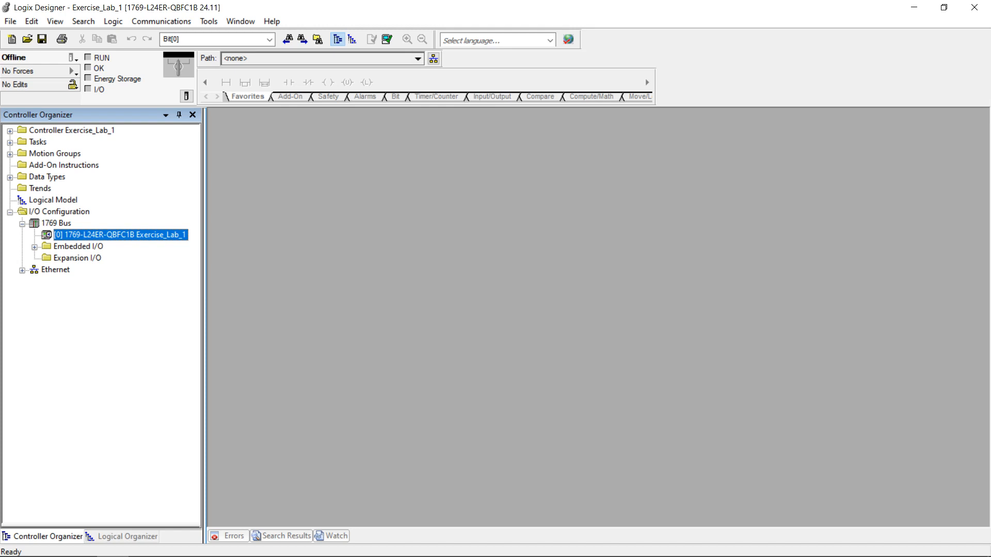
{"action": "left_click", "coordinate": [78, 246]}
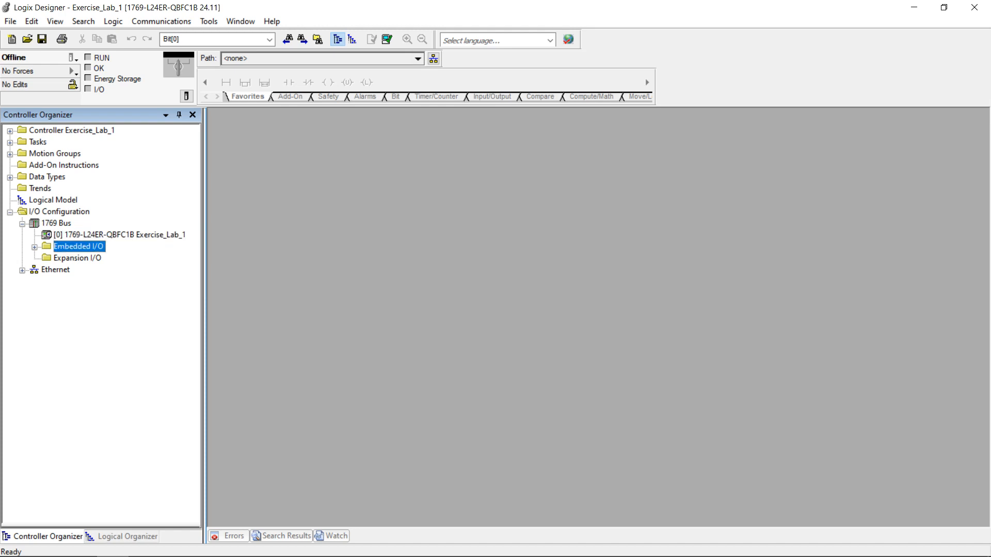
{"action": "key", "text": "Right"}
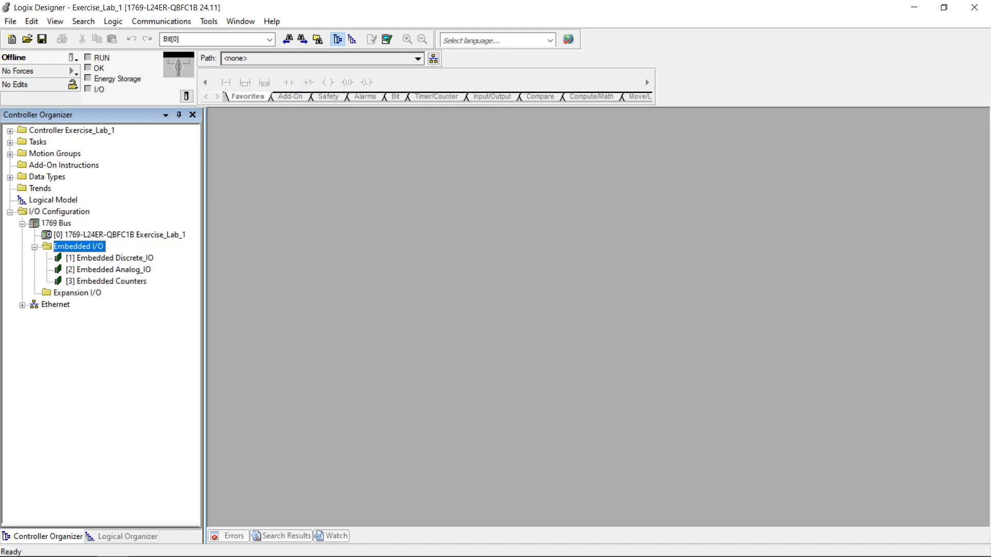
- Expand Tasks down through MainTask and MainProgram and select MainRoutine
{"action": "left_click", "coordinate": [10, 142]}
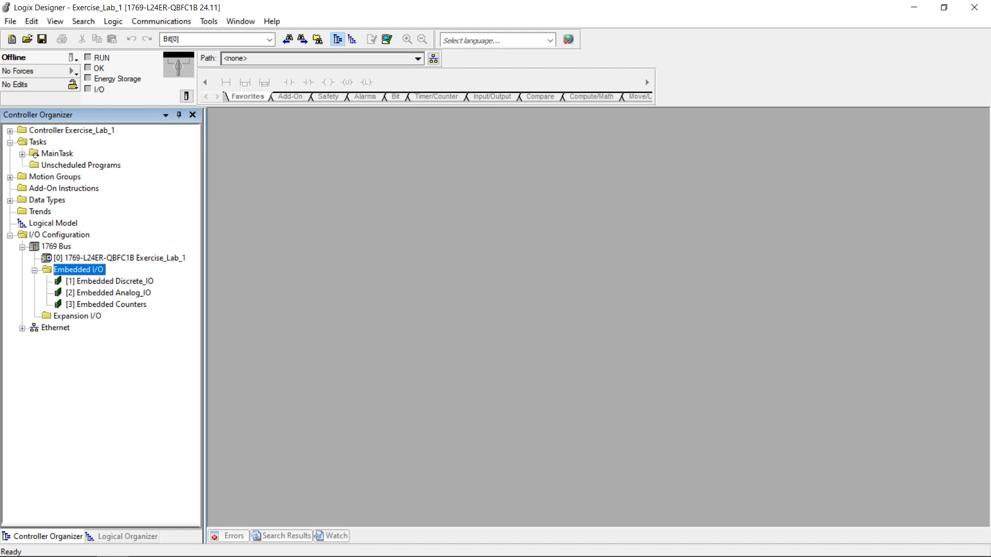
{"action": "left_click", "coordinate": [23, 154]}
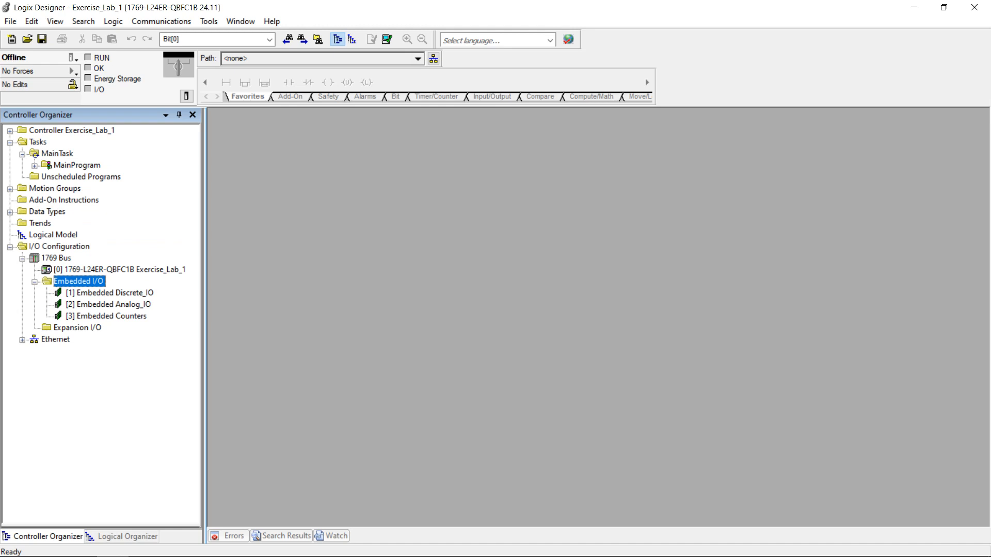
{"action": "left_click", "coordinate": [34, 165]}
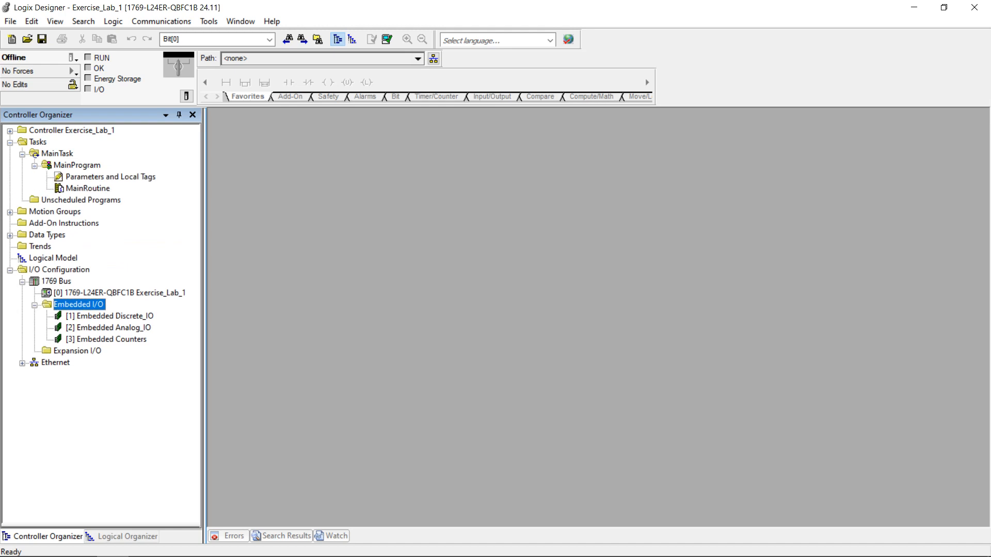
{"action": "left_click", "coordinate": [87, 189]}
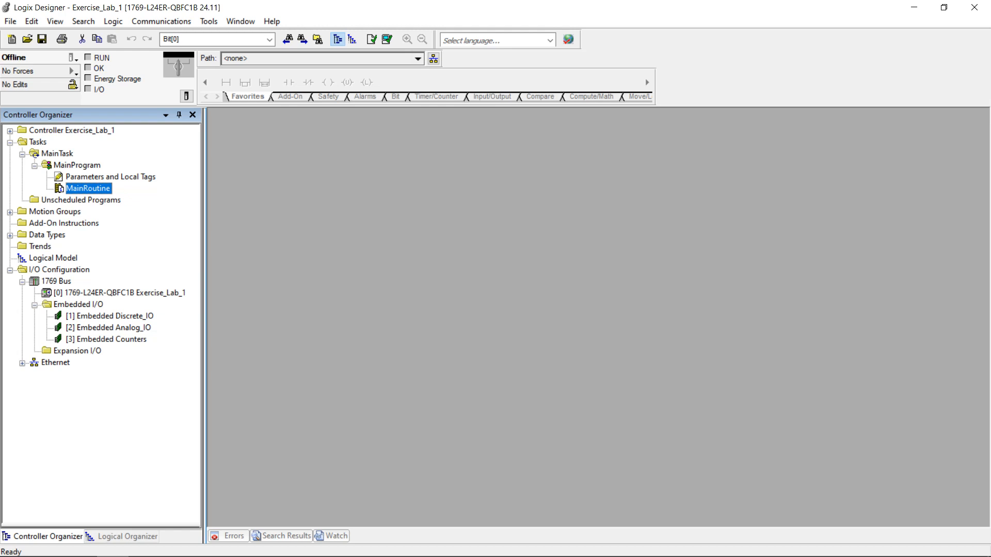
- Open the controller tags and expand Local:1:I.Data to examine its individual input bits, starting with Local:1:I.Data.0
{"action": "left_click", "coordinate": [10, 131]}
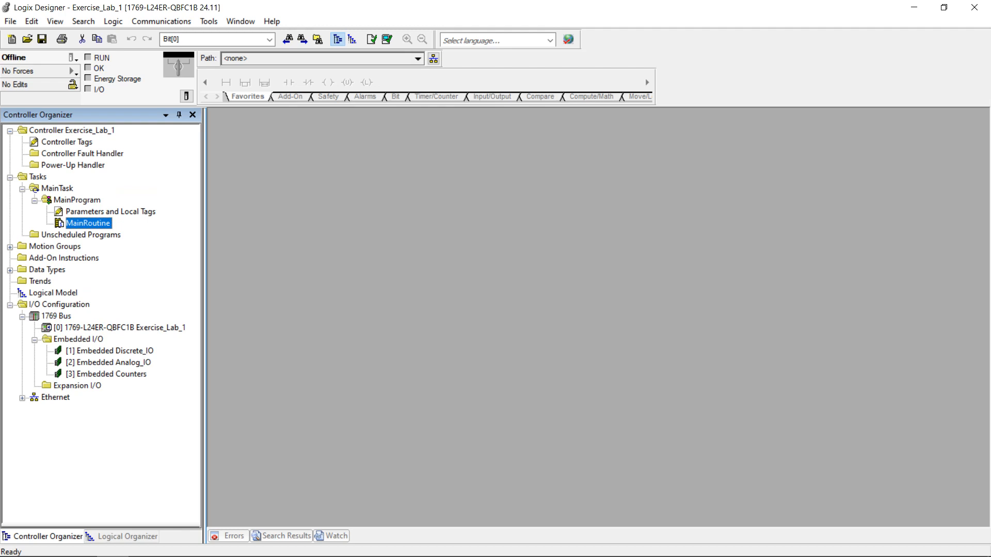
{"action": "double_click", "coordinate": [67, 142]}
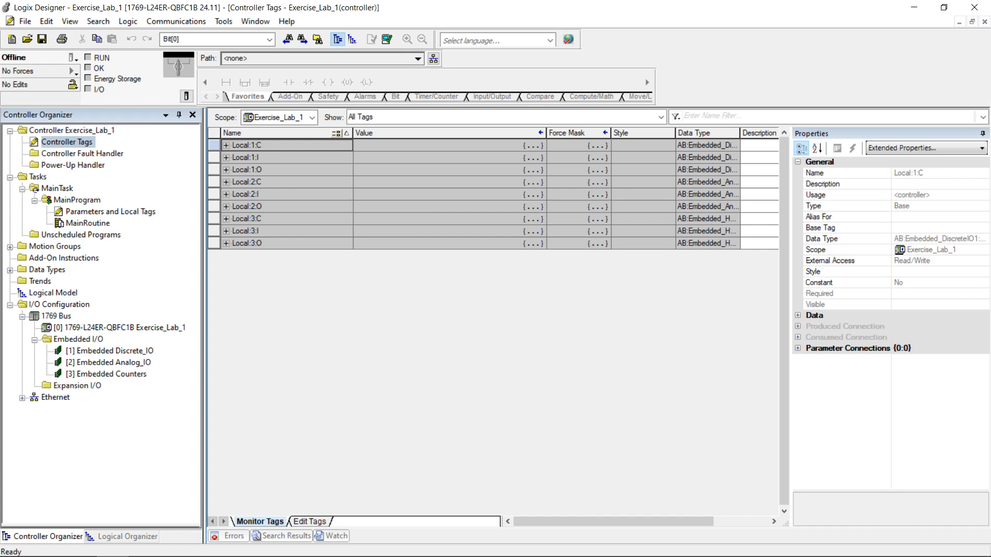
{"action": "left_click", "coordinate": [226, 157]}
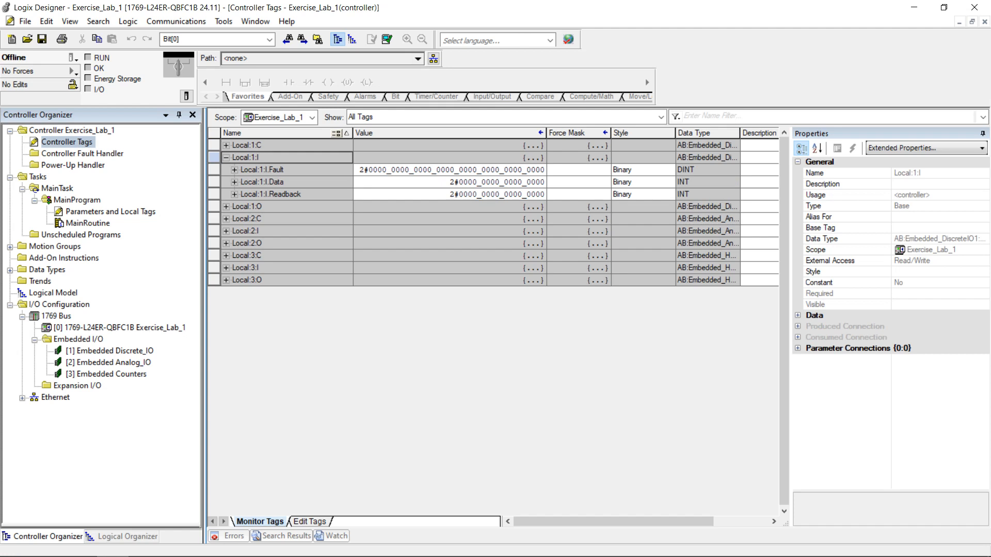
{"action": "left_click", "coordinate": [234, 182]}
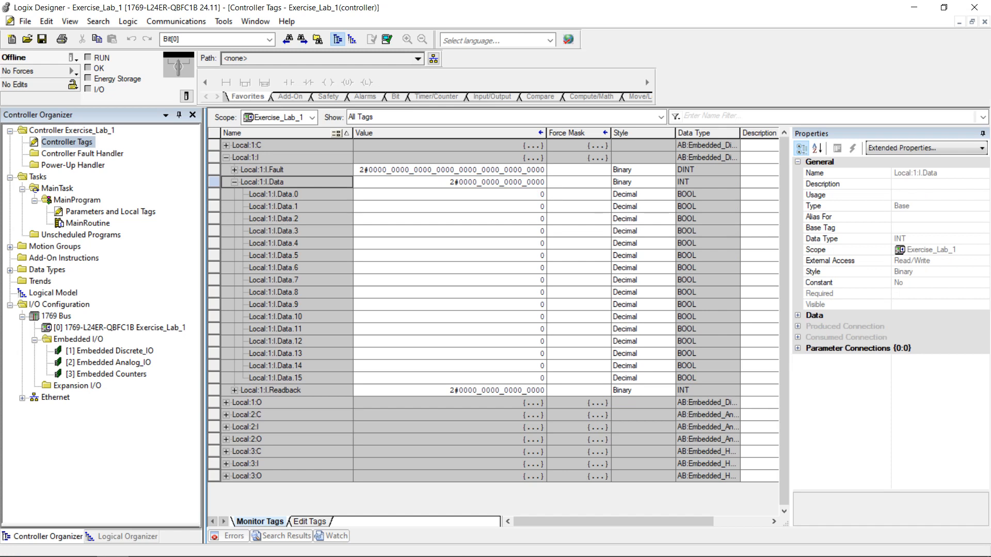
{"action": "left_click", "coordinate": [274, 194]}
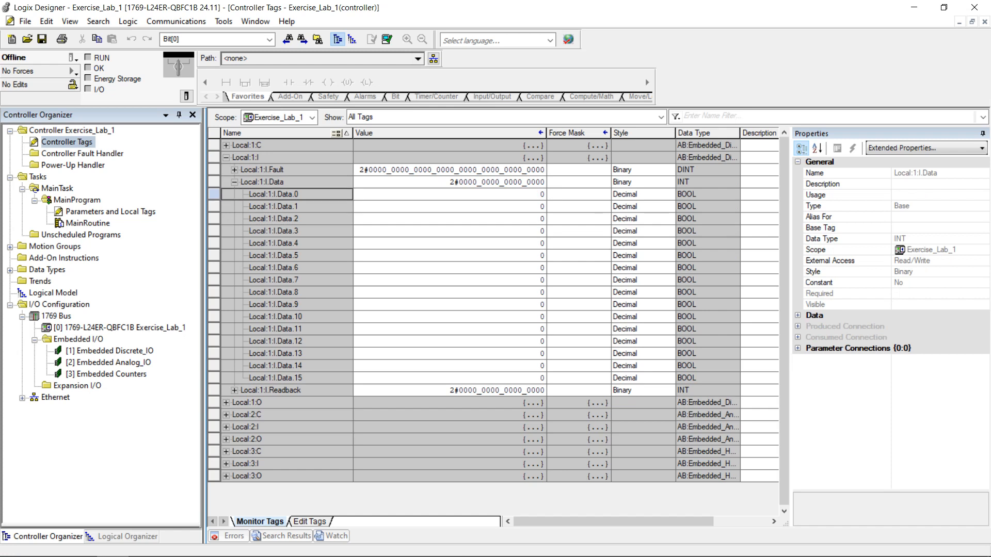
{"action": "left_click_drag", "start_coordinate": [299, 194], "coordinate": [249, 194]}
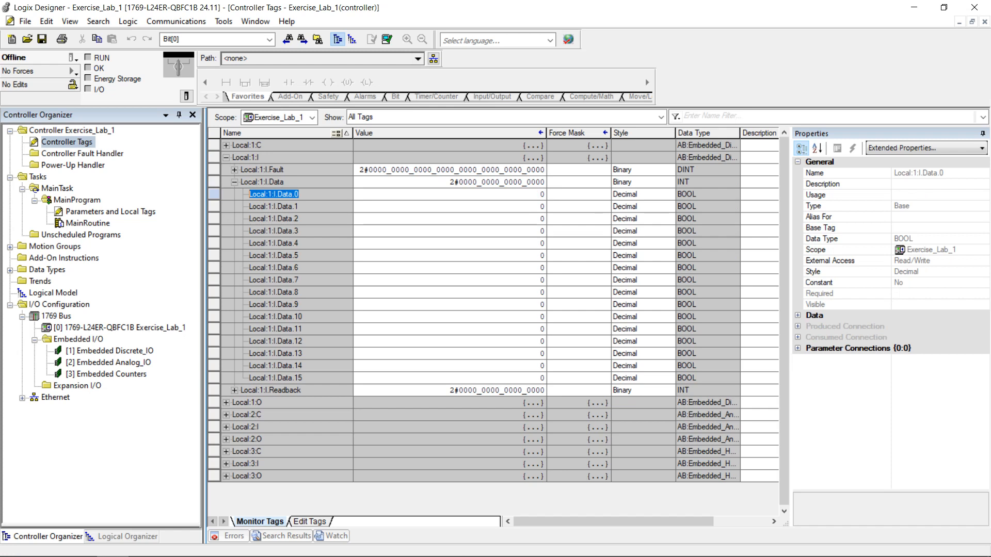
- Collapse the Local:1:I.Data bits and expand the Local:1:O output tag
{"action": "left_click", "coordinate": [263, 182]}
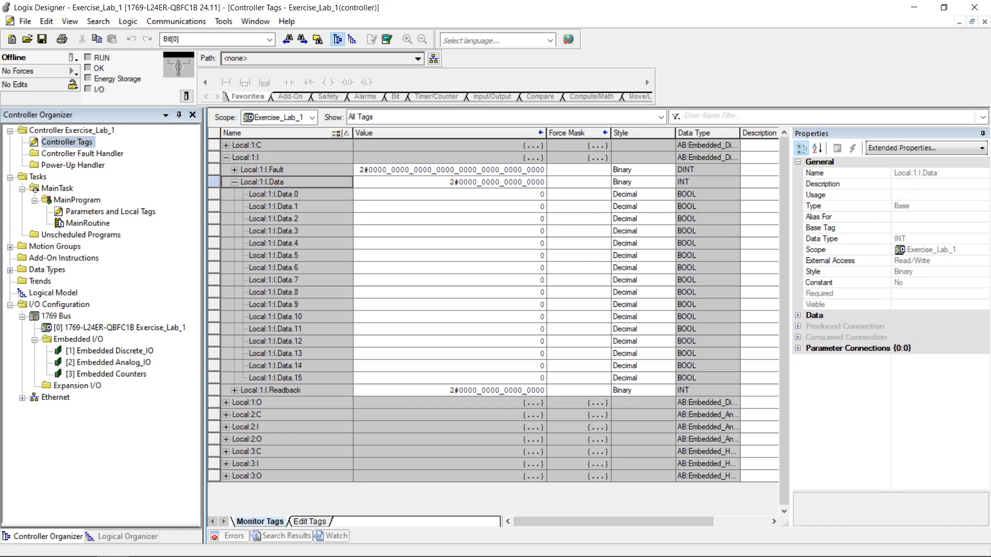
{"action": "left_click", "coordinate": [234, 181]}
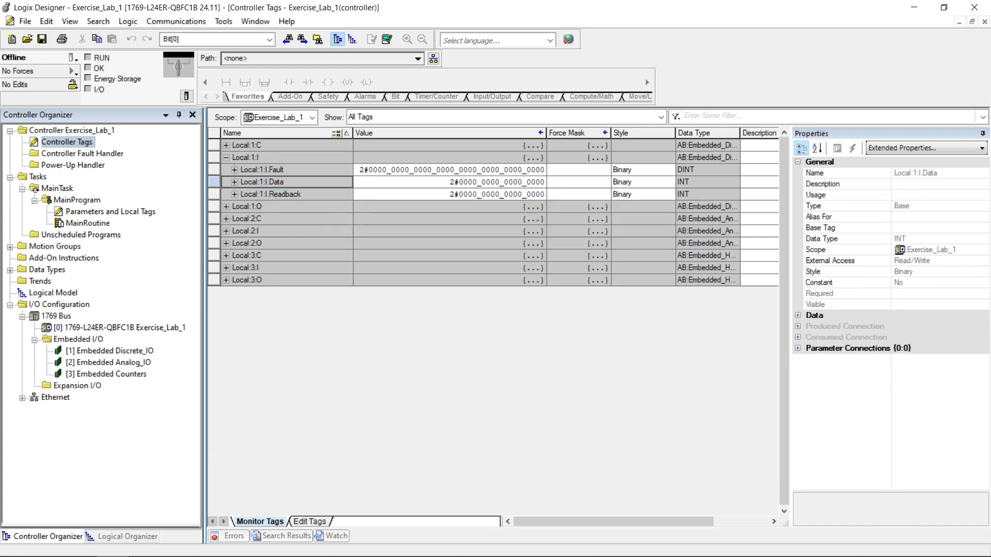
{"action": "left_click", "coordinate": [246, 206]}
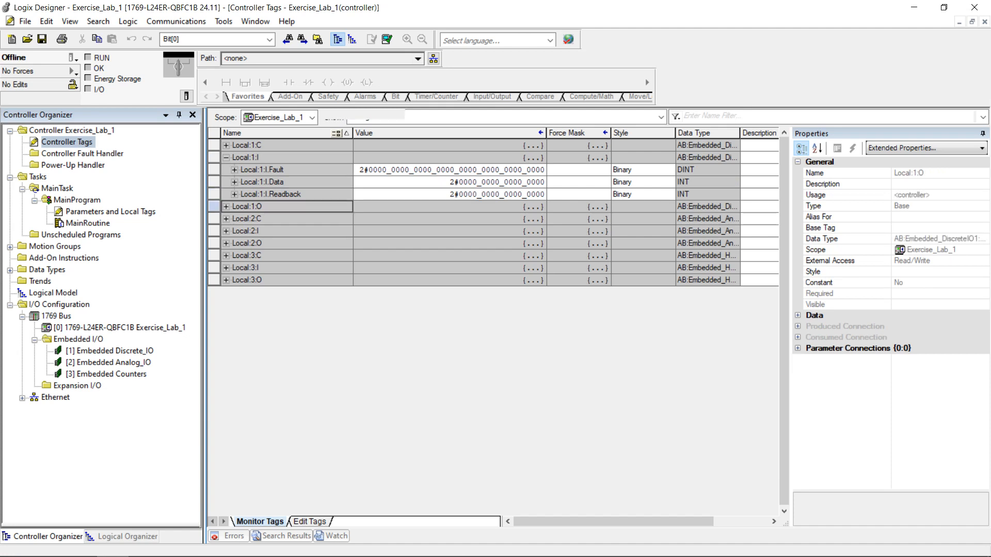
{"action": "left_click", "coordinate": [226, 207]}
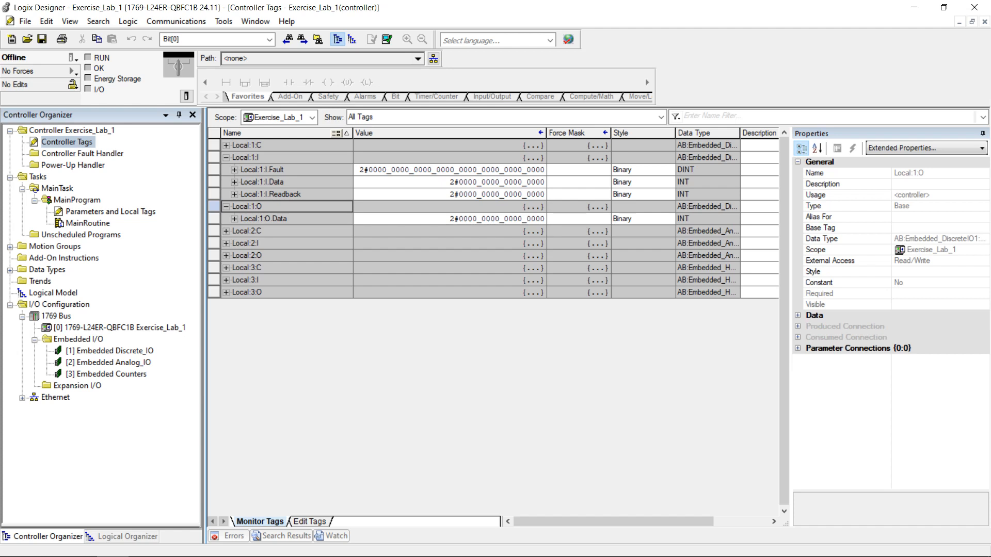
- Expand Local:1:O.Data to examine its individual output bits, and collapse it again
{"action": "left_click", "coordinate": [263, 219]}
{"action": "left_click", "coordinate": [234, 219]}
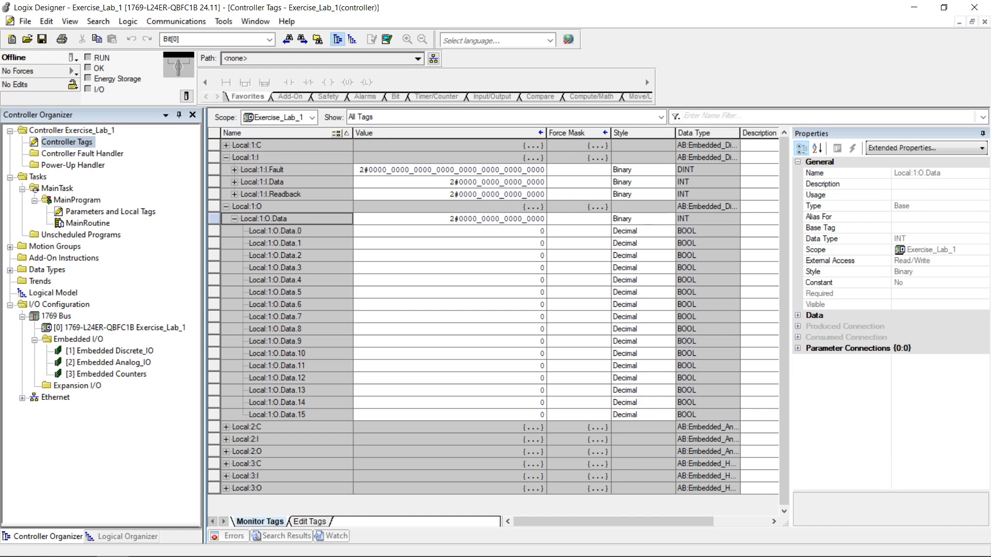
{"action": "key", "text": "Left"}
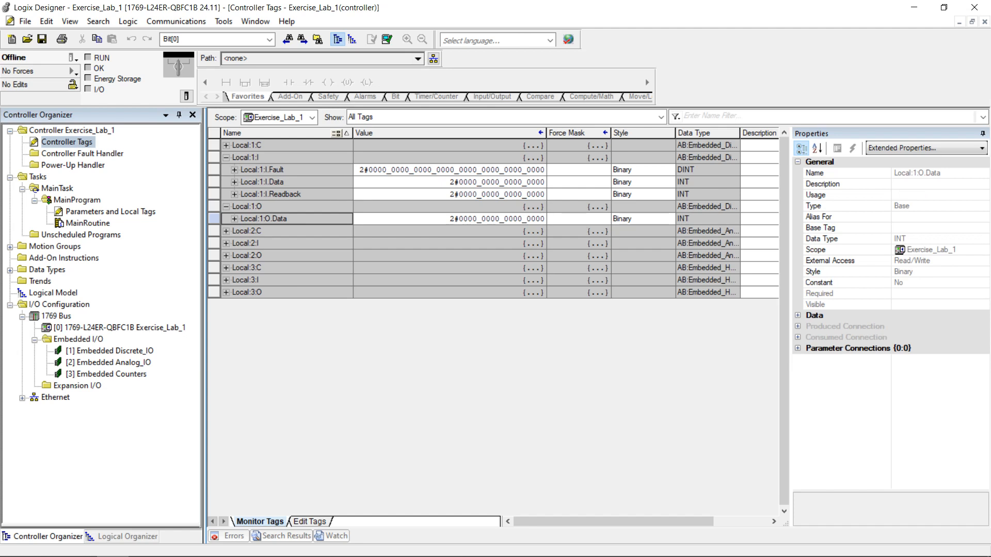
- Open MainRoutine, enlarge the ladder view and place an Examine On instruction on rung 0
{"action": "double_click", "coordinate": [87, 223]}
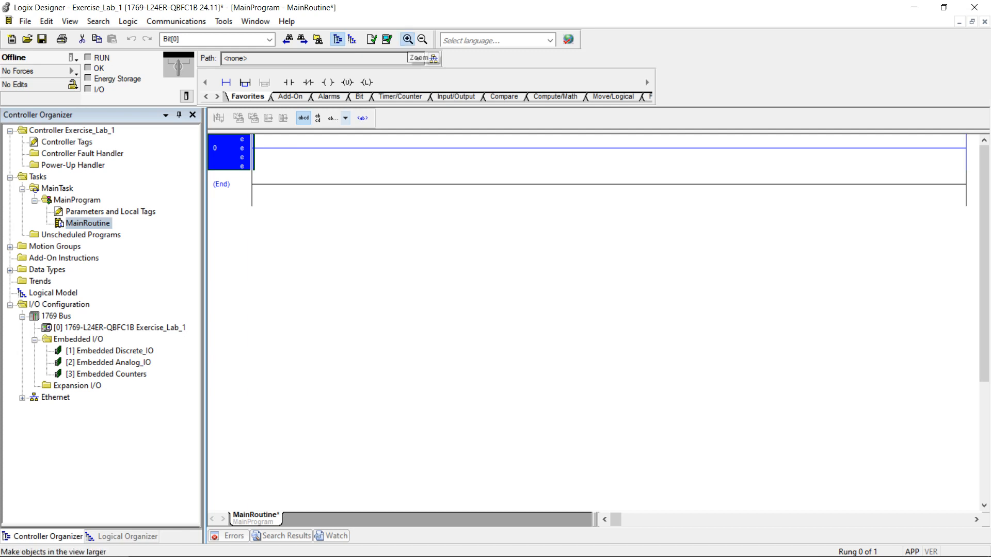
{"action": "left_click", "coordinate": [407, 39]}
{"action": "left_click", "coordinate": [407, 39]}
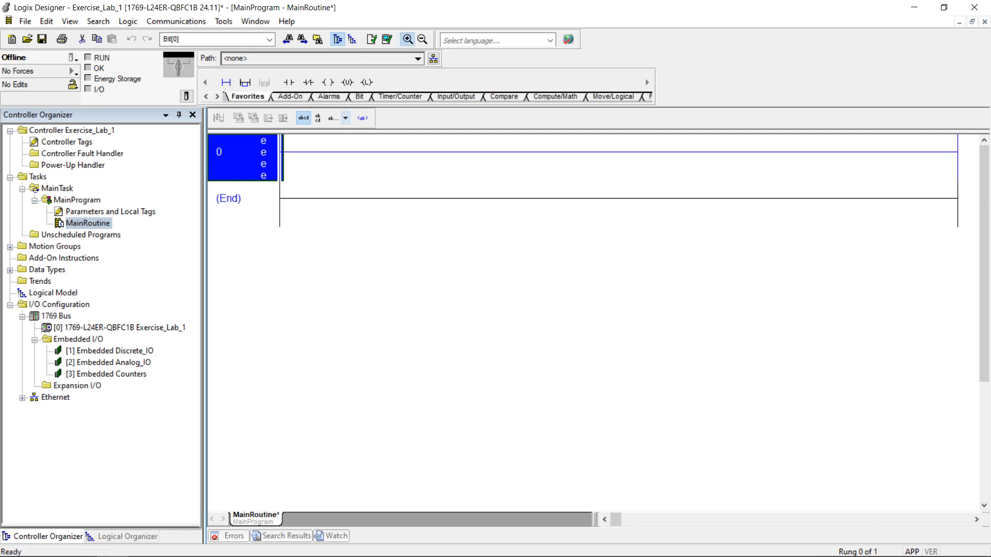
{"action": "left_click", "coordinate": [407, 39]}
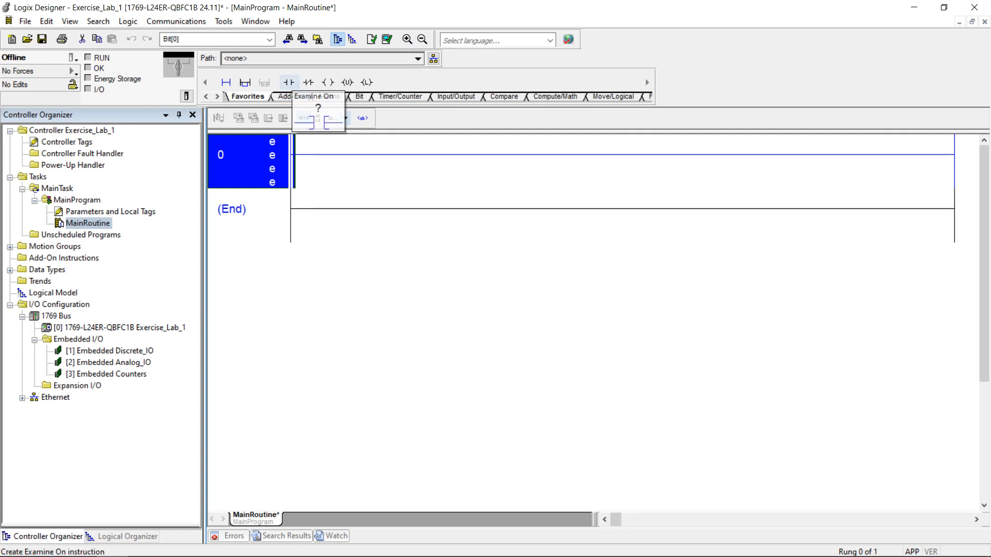
{"action": "left_click_drag", "start_coordinate": [289, 82], "coordinate": [313, 165]}
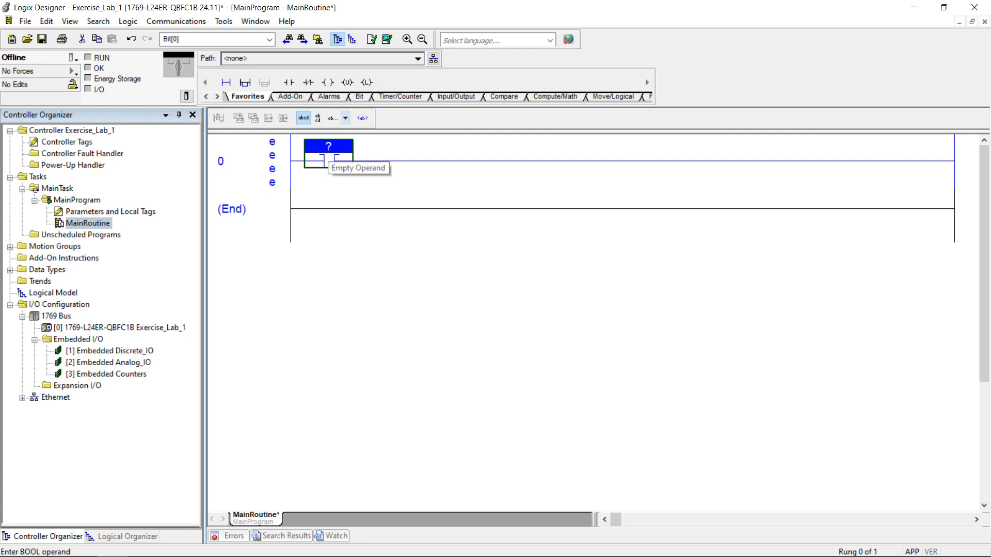
- Assign bit 0 of the embedded discrete input data, Local:1:I.Data.0, to the Examine On contact
{"action": "key", "text": "Return"}
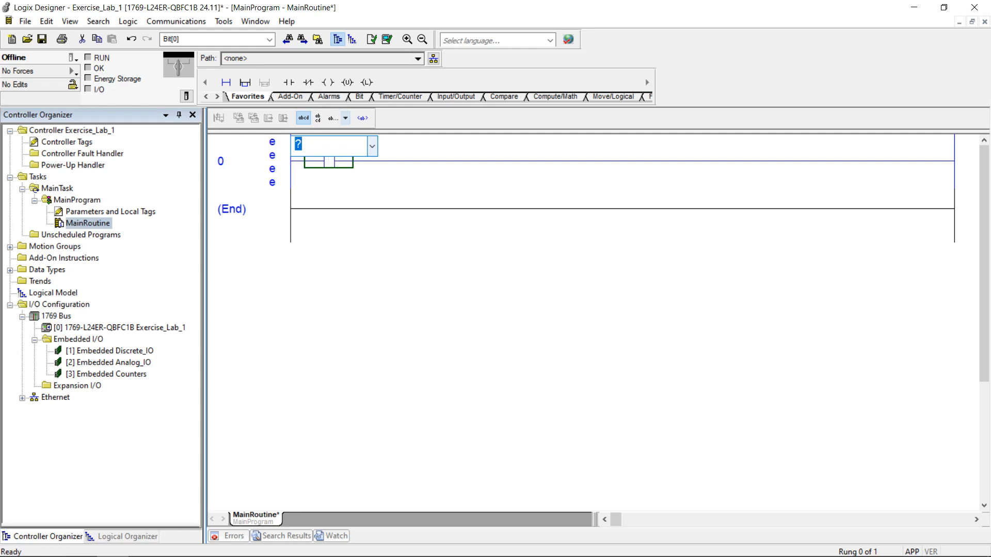
{"action": "key", "text": "alt+Down"}
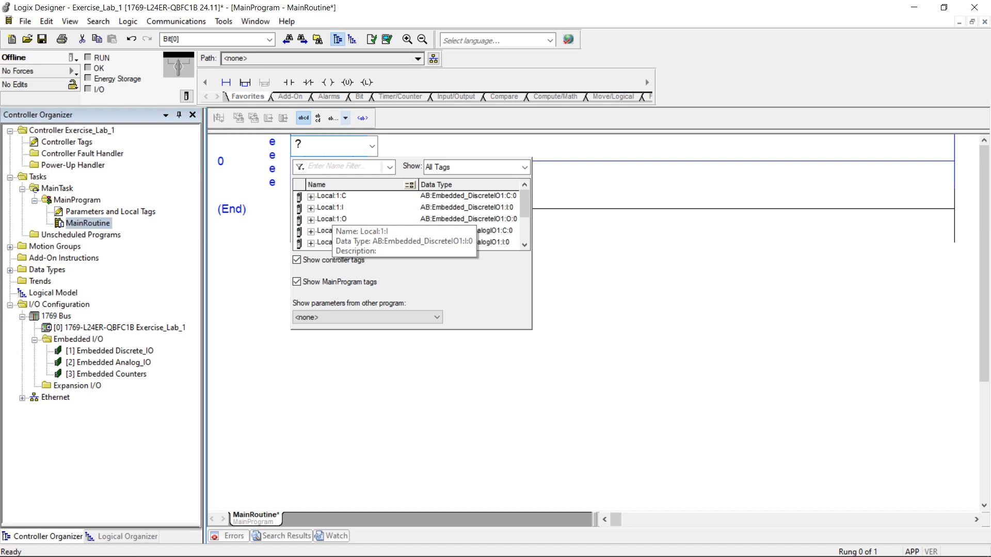
{"action": "left_click", "coordinate": [331, 207]}
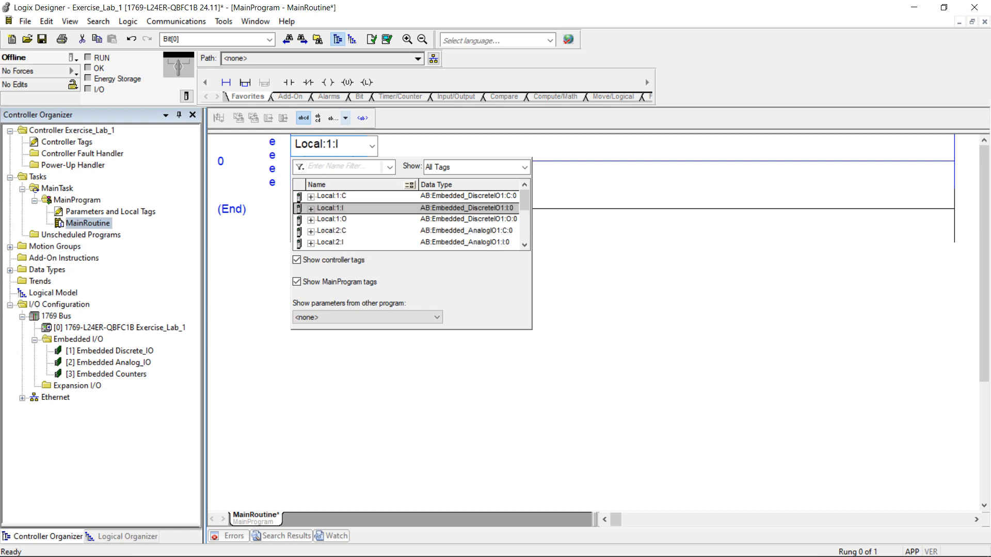
{"action": "left_click", "coordinate": [310, 207]}
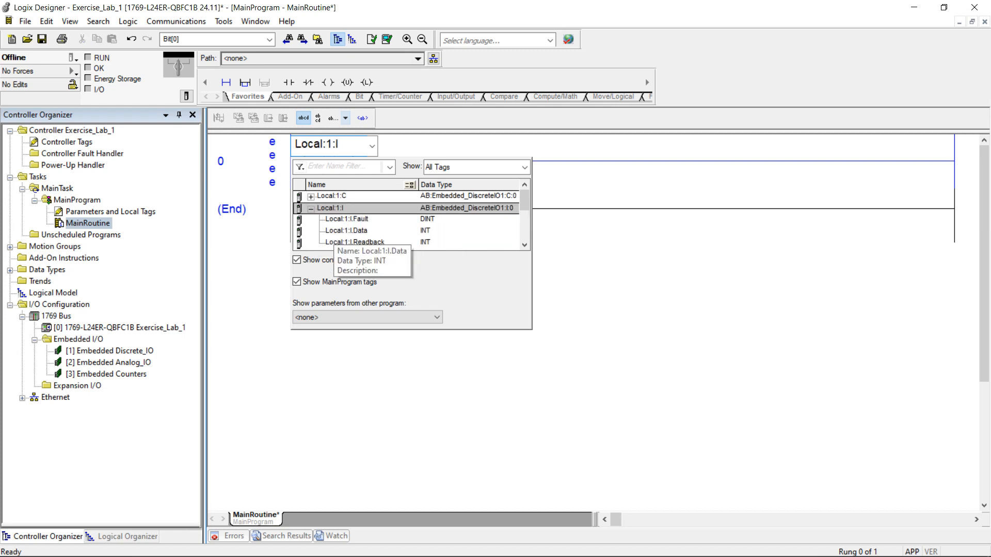
{"action": "left_click", "coordinate": [347, 231]}
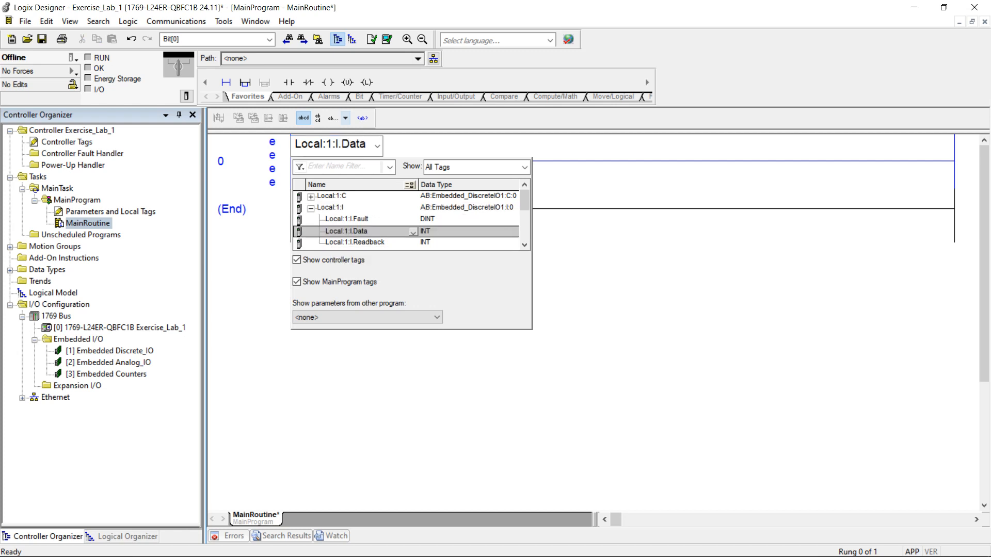
{"action": "left_click", "coordinate": [413, 232]}
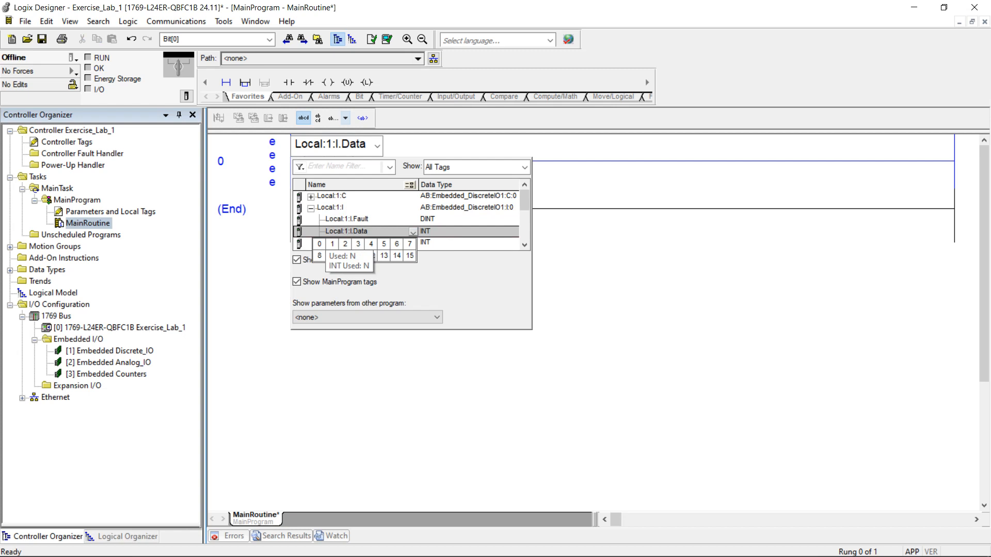
{"action": "left_click", "coordinate": [320, 244]}
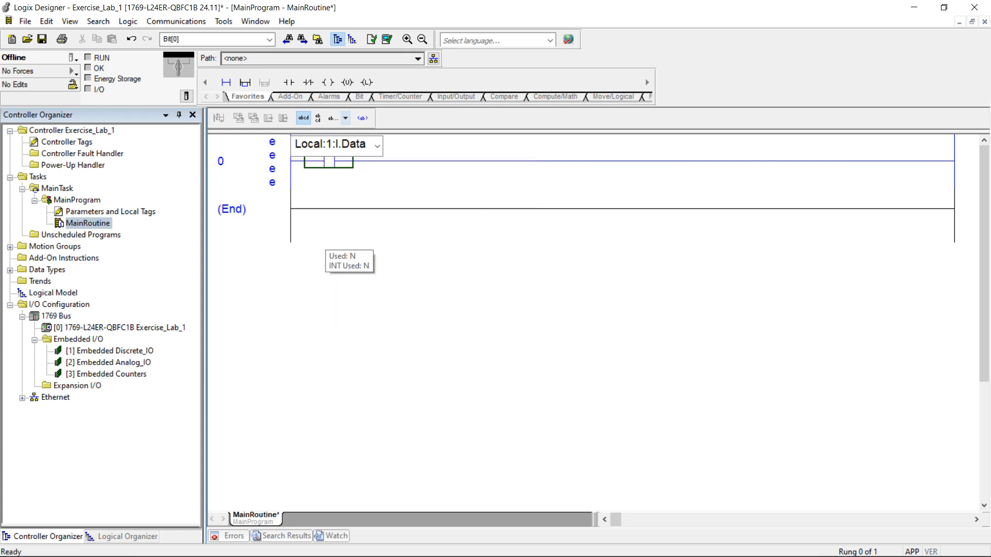
{"action": "key", "text": "Return"}
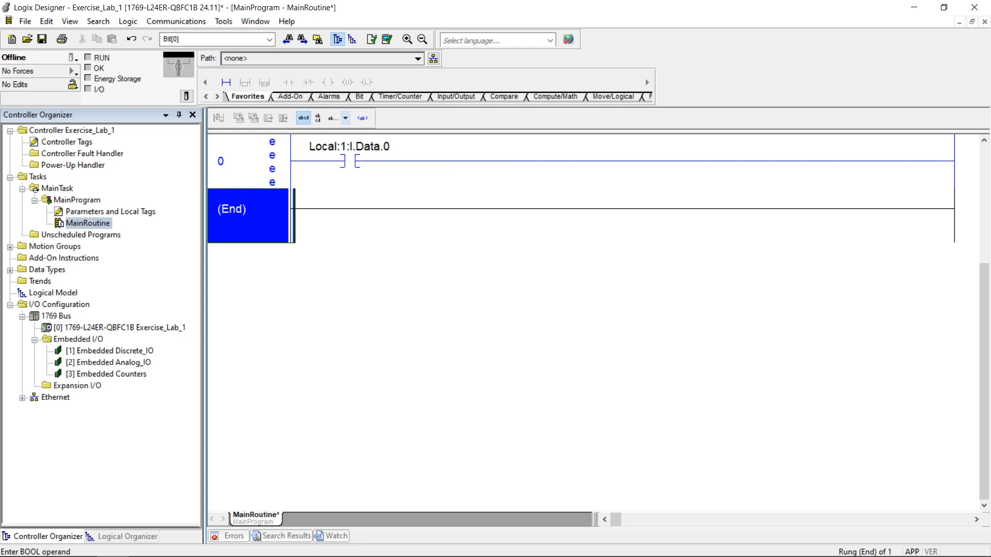
- Add an Output Energize instruction to rung 0 with operand Local:1:O.Data.0, and save the project
{"action": "left_click", "coordinate": [243, 161]}
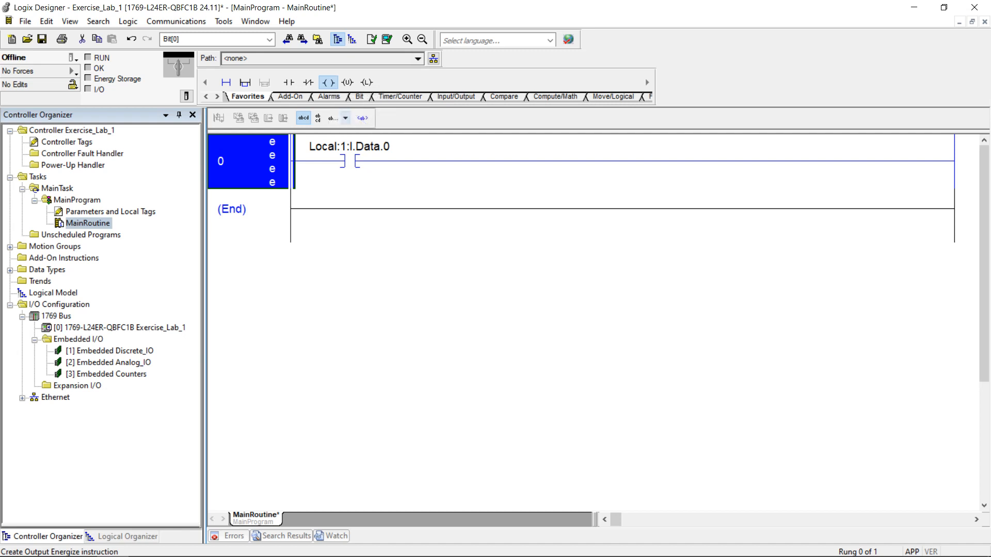
{"action": "left_click_drag", "start_coordinate": [328, 82], "coordinate": [413, 173]}
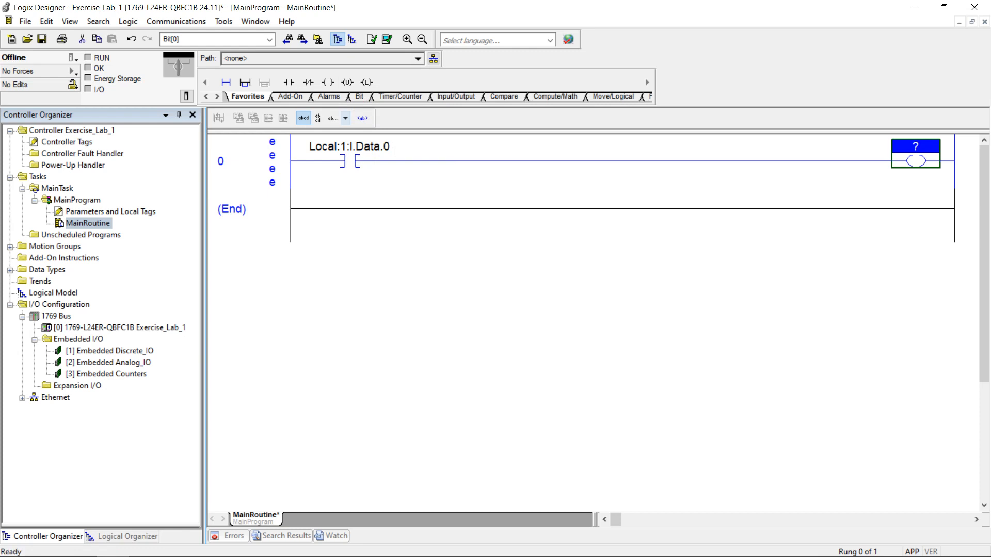
{"action": "key", "text": "Return"}
{"action": "key", "text": "alt+Down"}
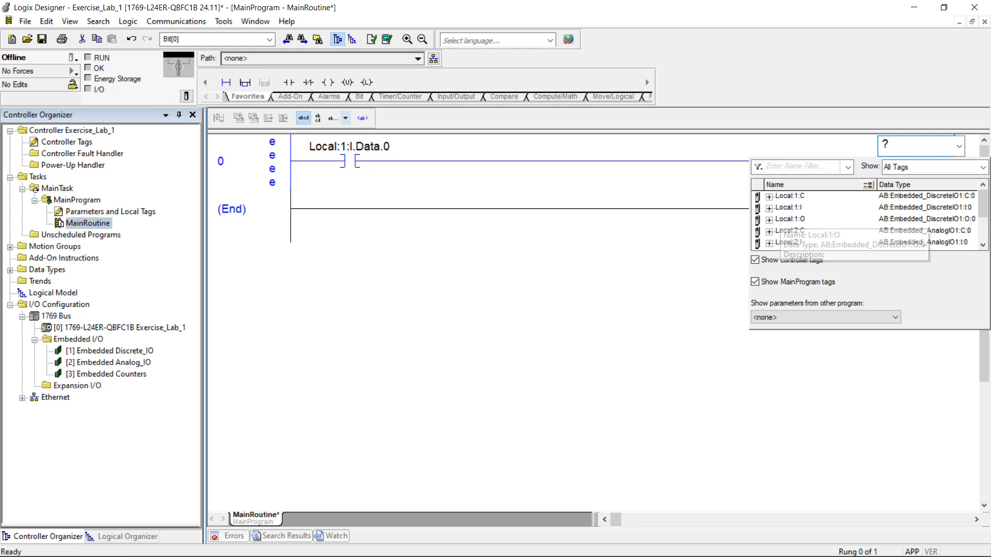
{"action": "double_click", "coordinate": [789, 219]}
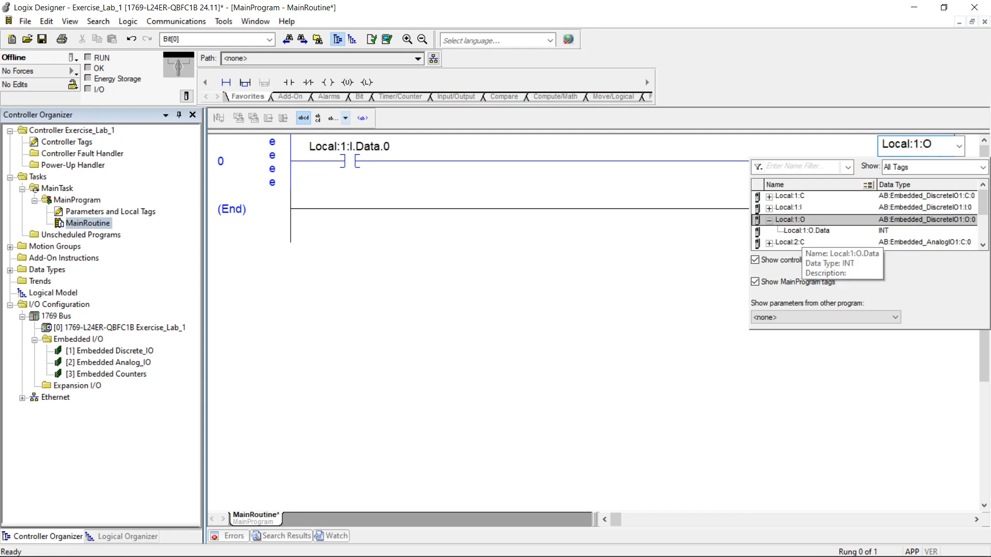
{"action": "left_click", "coordinate": [806, 231]}
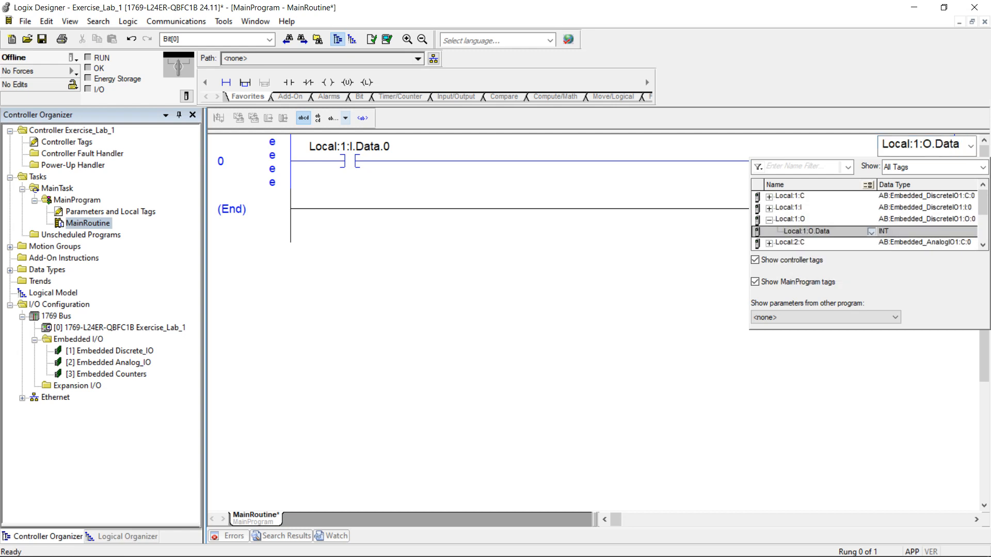
{"action": "left_click", "coordinate": [871, 231]}
{"action": "left_click", "coordinate": [778, 244]}
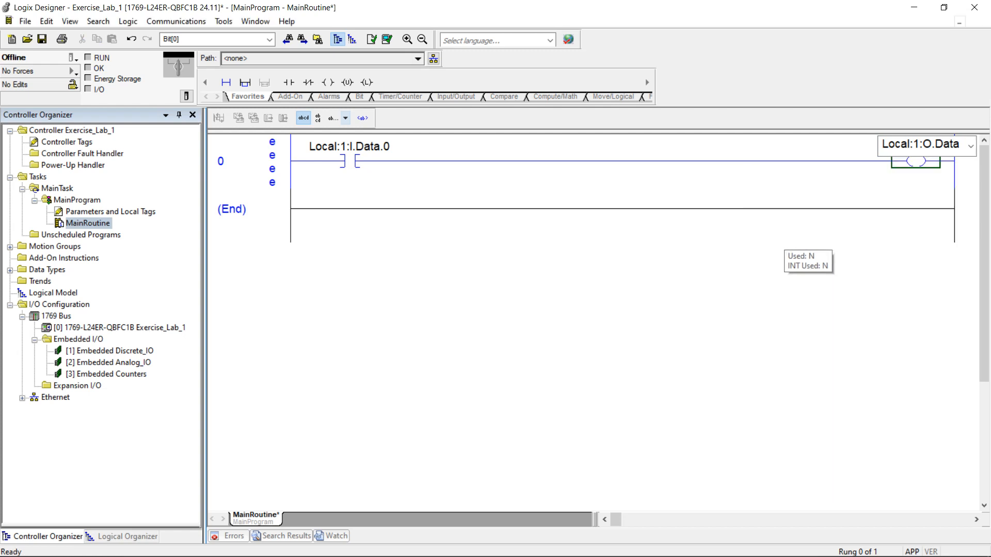
{"action": "key", "text": "Return"}
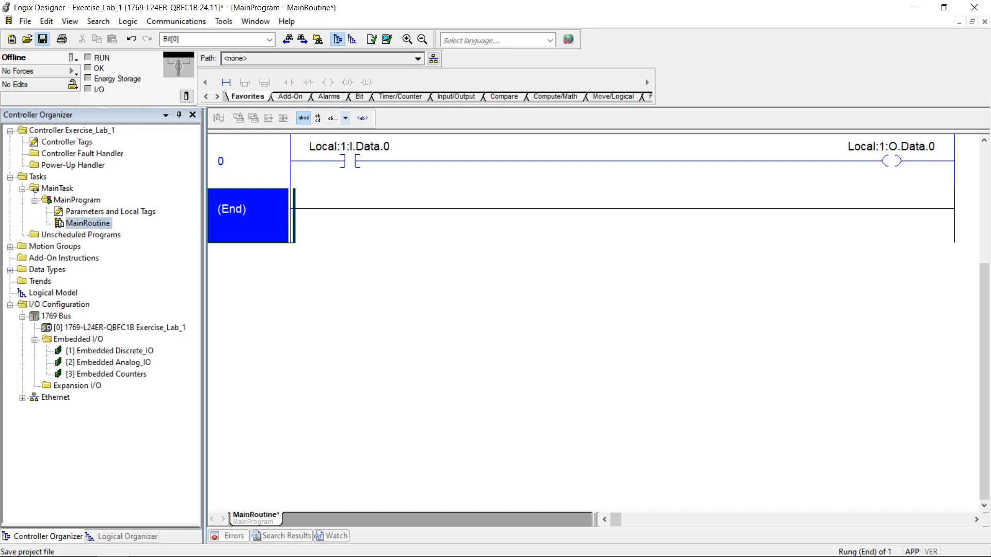
{"action": "key", "text": "ctrl+s"}
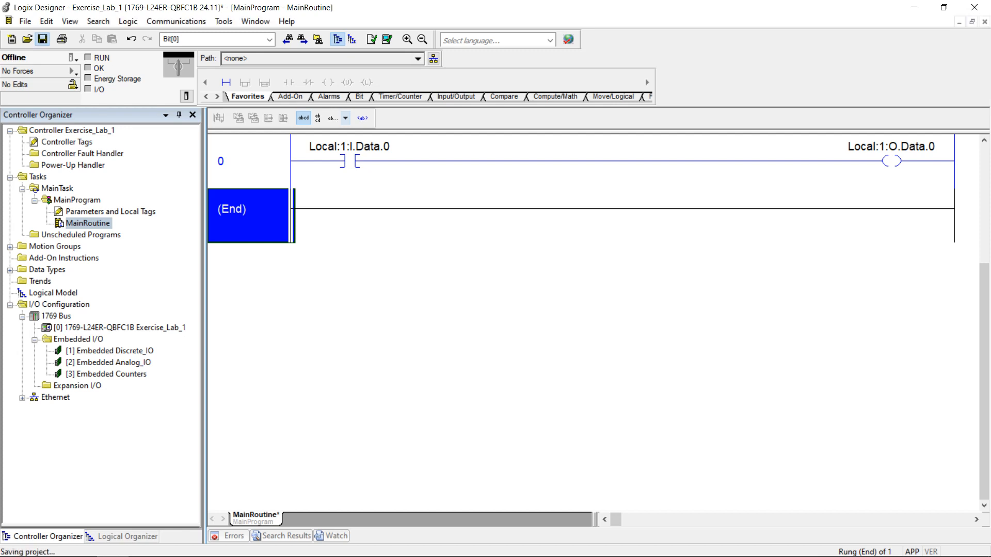